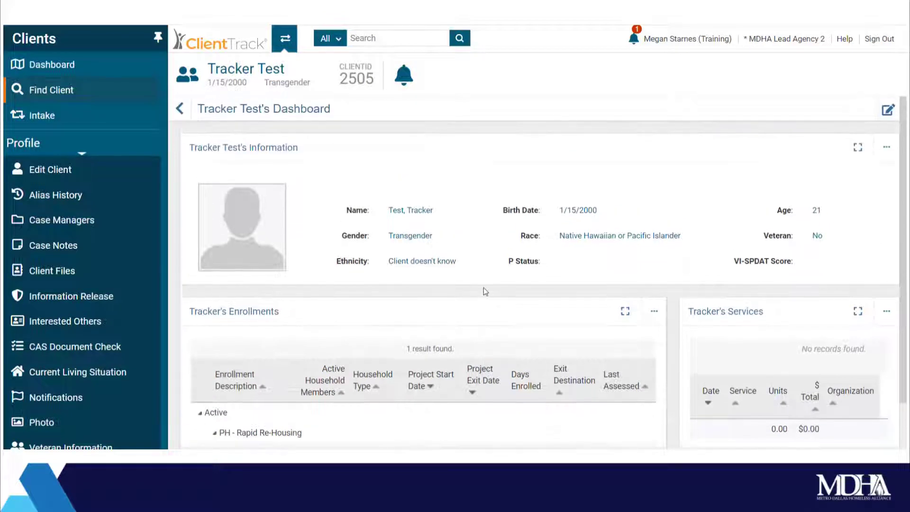
# - Start adding housing status tracking to the client's active HCC - My Residence (Rapid Re-Housing) enrollment
pyautogui.scroll(-2, 485, 291)
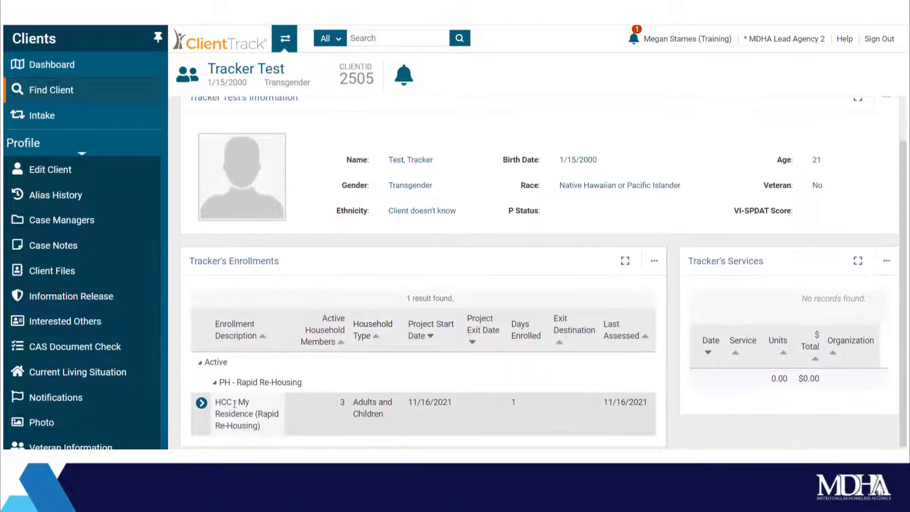
pyautogui.click(201, 403)
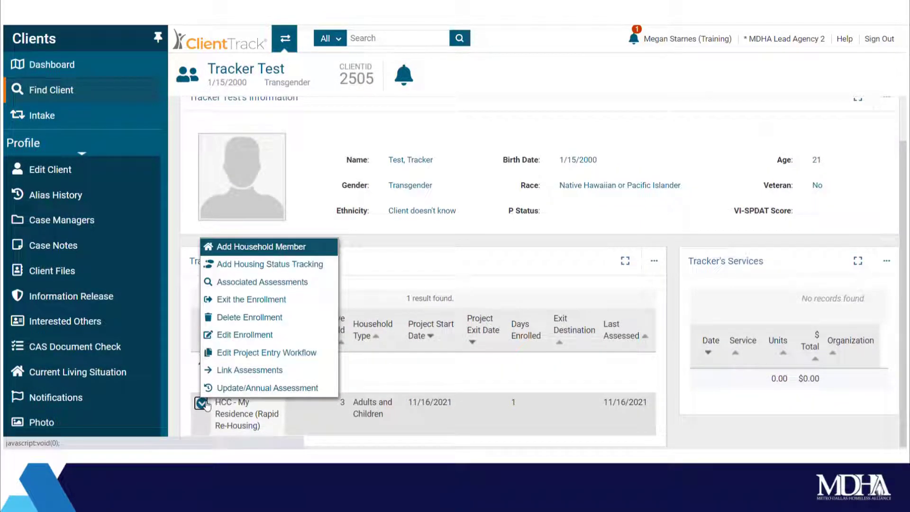
pyautogui.click(300, 267)
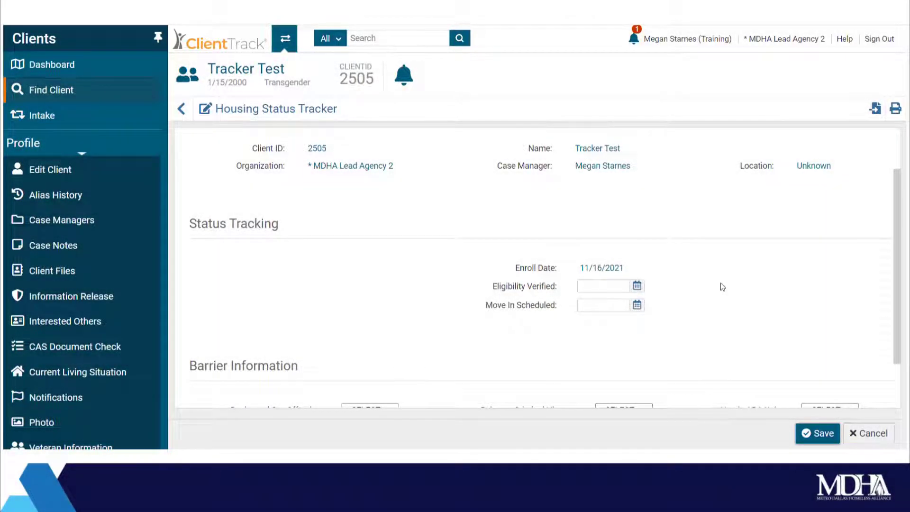
# - Set the Eligibility Verified date to 11/16/2021 in the Status Tracking section
pyautogui.scroll(-1, 723, 287)
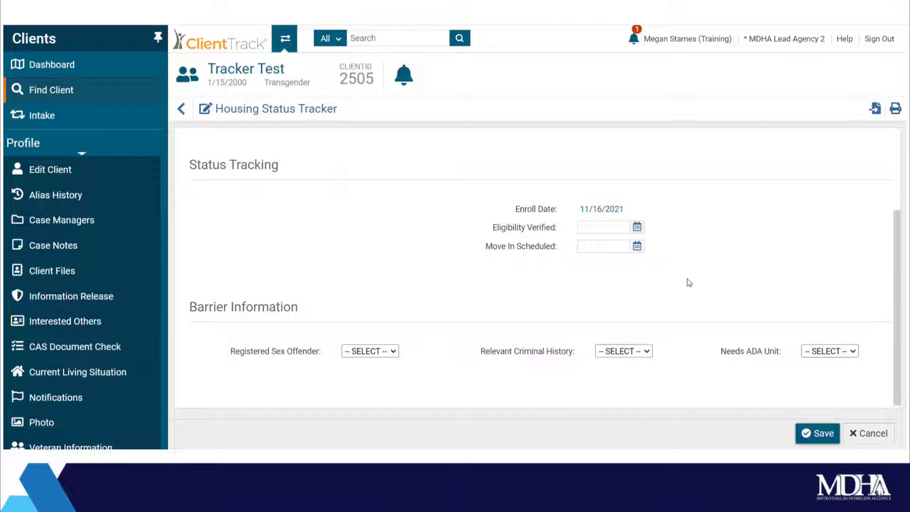
pyautogui.click(613, 228)
pyautogui.write('11/16/')
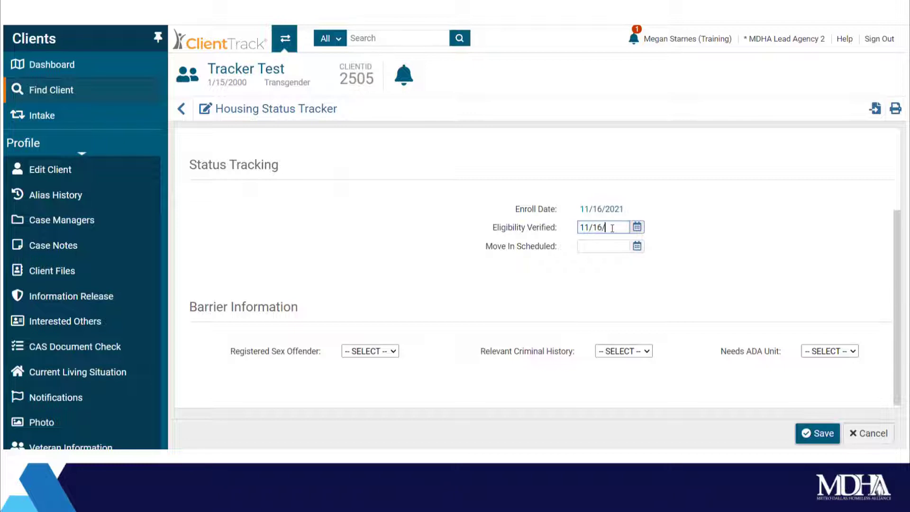
pyautogui.write('2021')
pyautogui.click(682, 225)
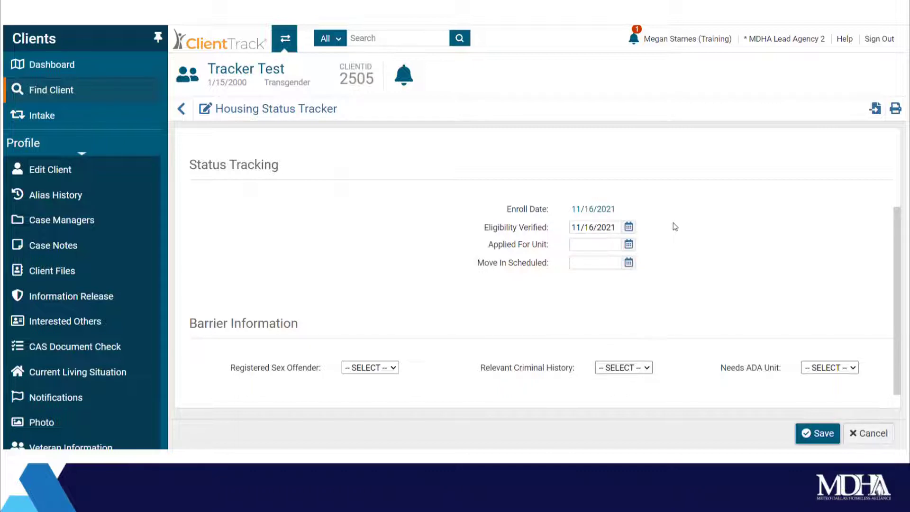
# - Set the Applied For Unit date to 11/17/2021 and enter "Private Landlord - FirstName LastName" as the property name
pyautogui.click(613, 244)
pyautogui.write('11/17/2021')
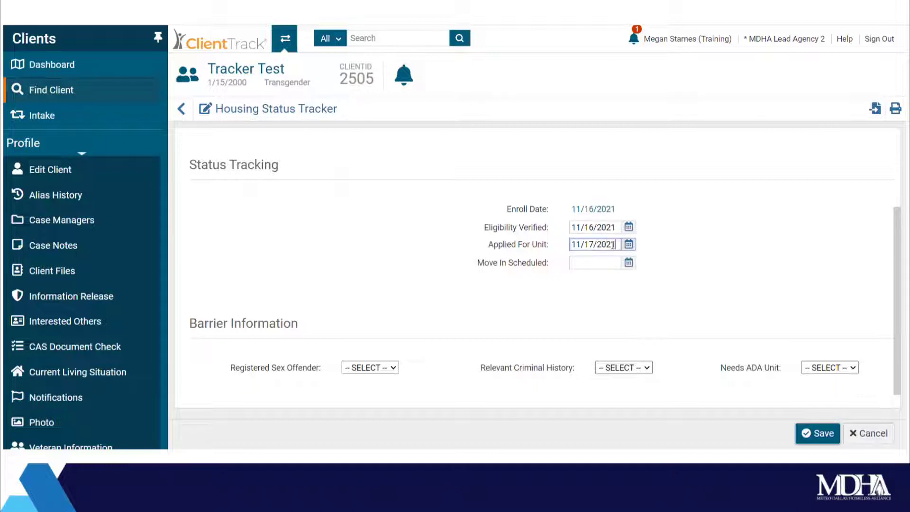
pyautogui.click(647, 256)
pyautogui.click(687, 246)
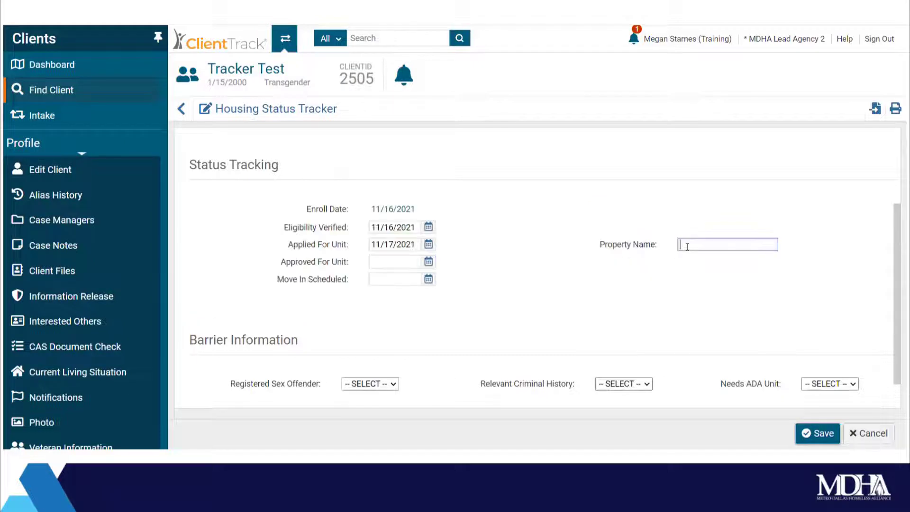
pyautogui.write('Private Landlord - FirstN')
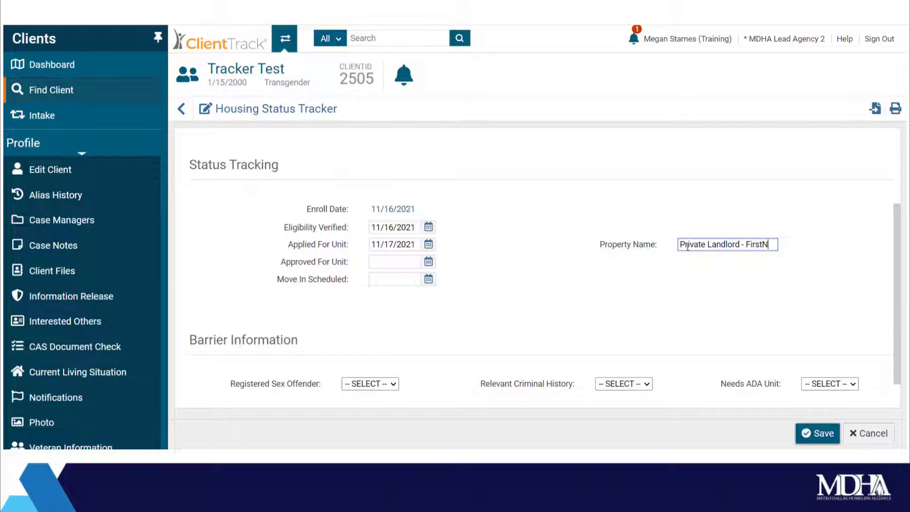
pyautogui.write('ame LastName')
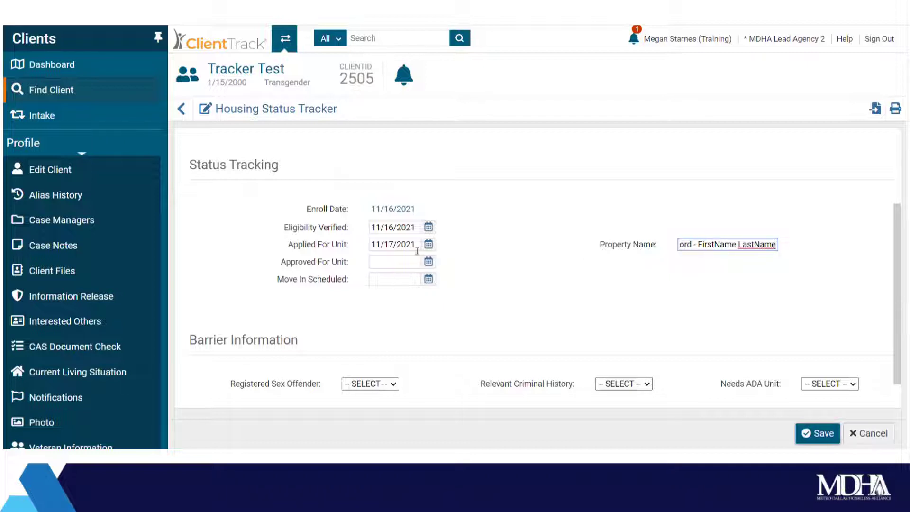
# - Set the Approved For Unit date to 11/17/2021 and the Move In Scheduled date to 11/20/2021
pyautogui.click(381, 262)
pyautogui.write('11/17/2021')
pyautogui.click(485, 274)
pyautogui.click(417, 280)
pyautogui.click(416, 279)
pyautogui.write('11/20/2021')
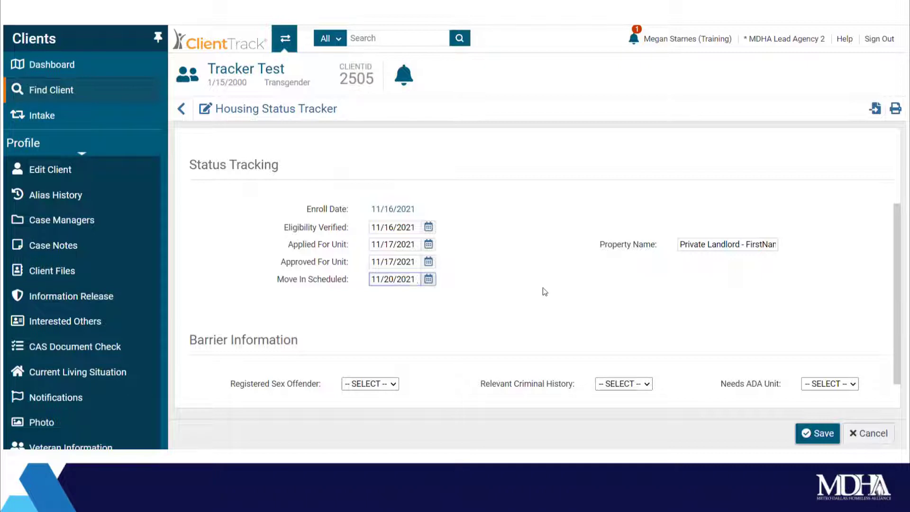
pyautogui.click(520, 297)
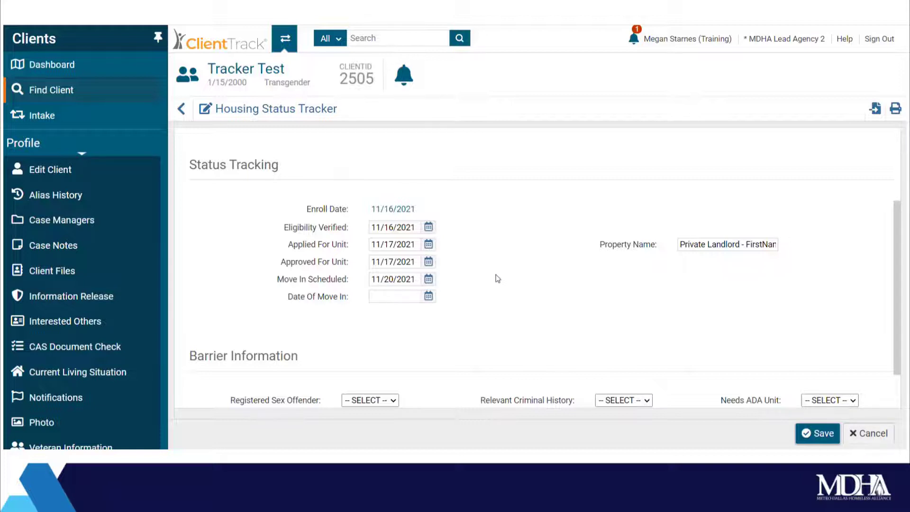
# - Try changing the Applied For Unit date to 11/25/2021, after the approval and scheduled move-in dates
pyautogui.click(405, 244)
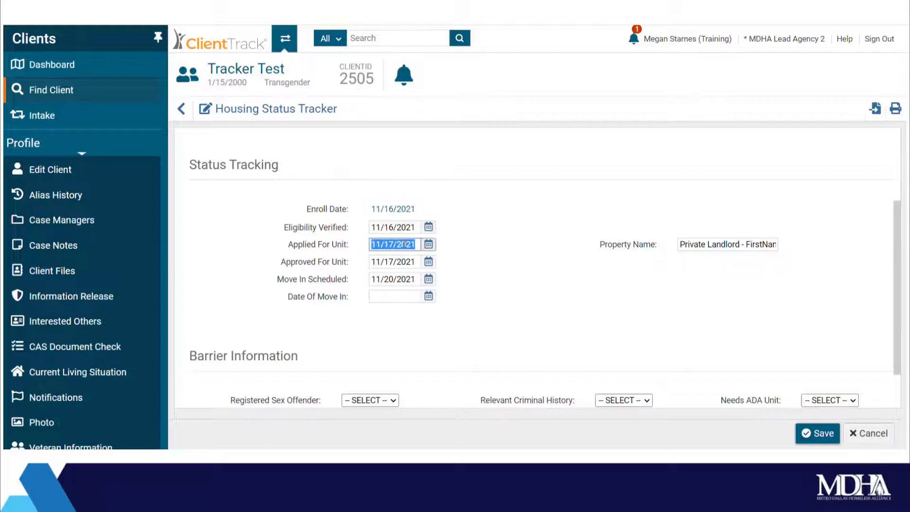
pyautogui.write('11/25/2021')
pyautogui.click(556, 283)
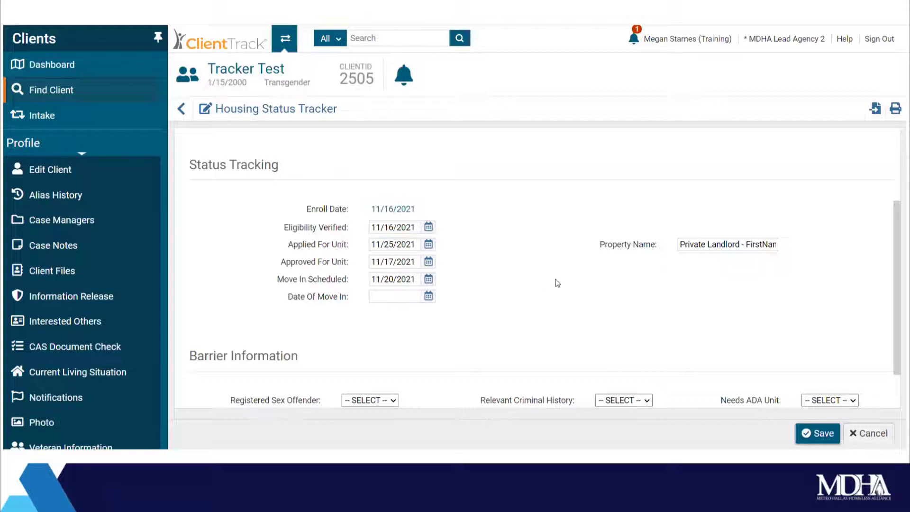
# - Set the Applied For Unit date to 11/16/2021
pyautogui.click(401, 246)
pyautogui.write('11/16/2021')
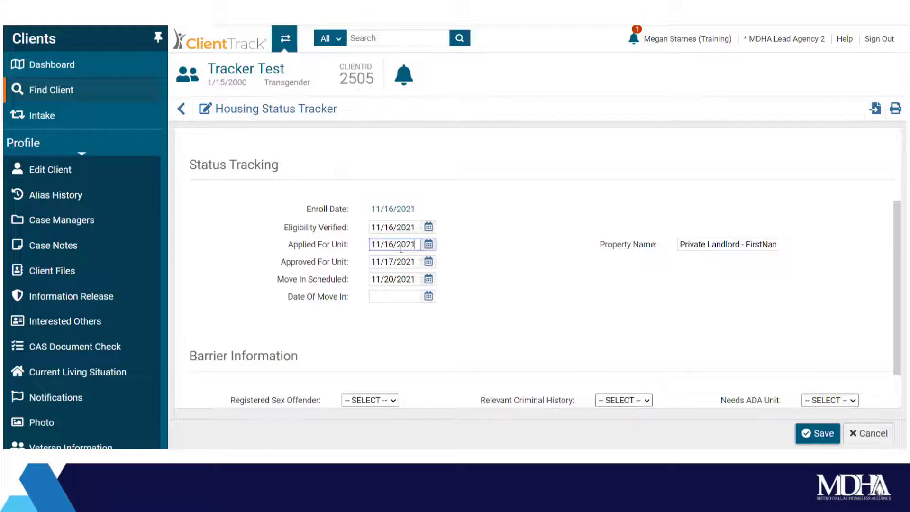
pyautogui.click(470, 256)
# - Set Registered Sex Offender to No, Relevant Criminal History to Yes and Needs ADA Unit to No, and save the housing status tracker
pyautogui.scroll(-1, 484, 263)
pyautogui.scroll(-1, 490, 260)
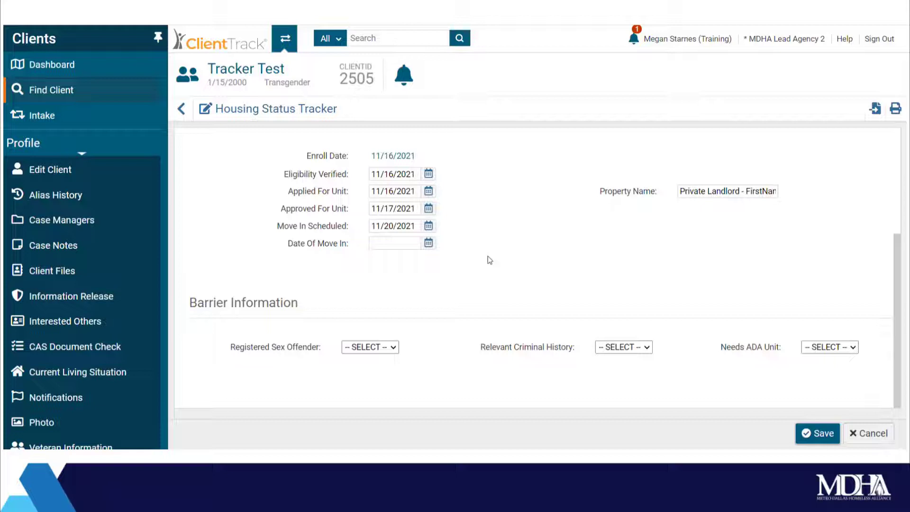
pyautogui.click(384, 347)
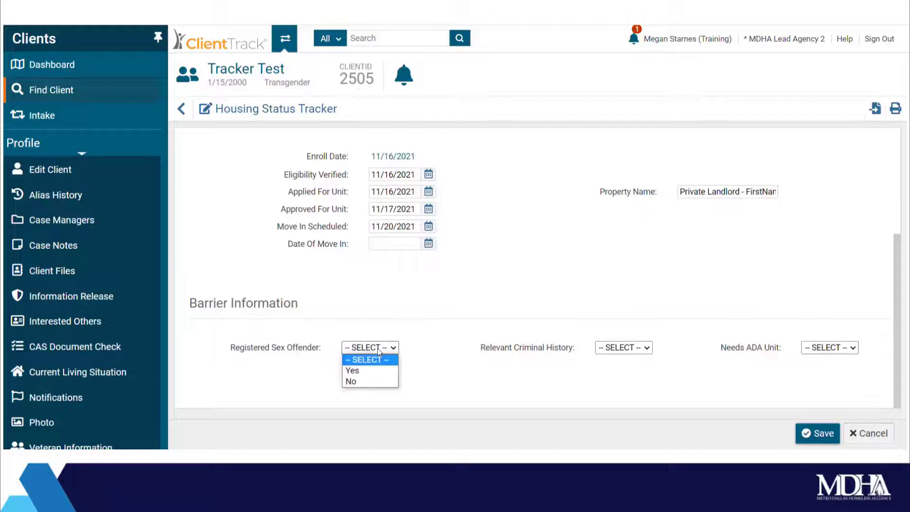
pyautogui.click(385, 380)
pyautogui.click(635, 350)
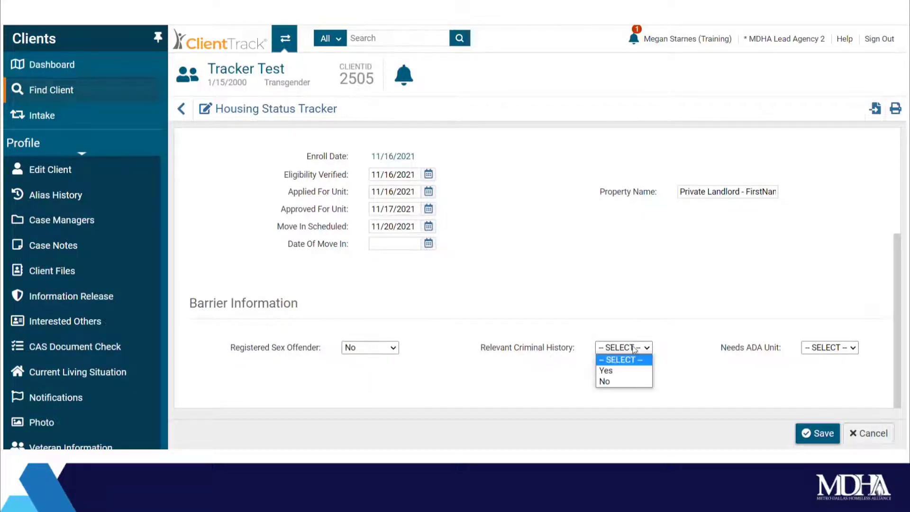
pyautogui.click(642, 372)
pyautogui.click(845, 351)
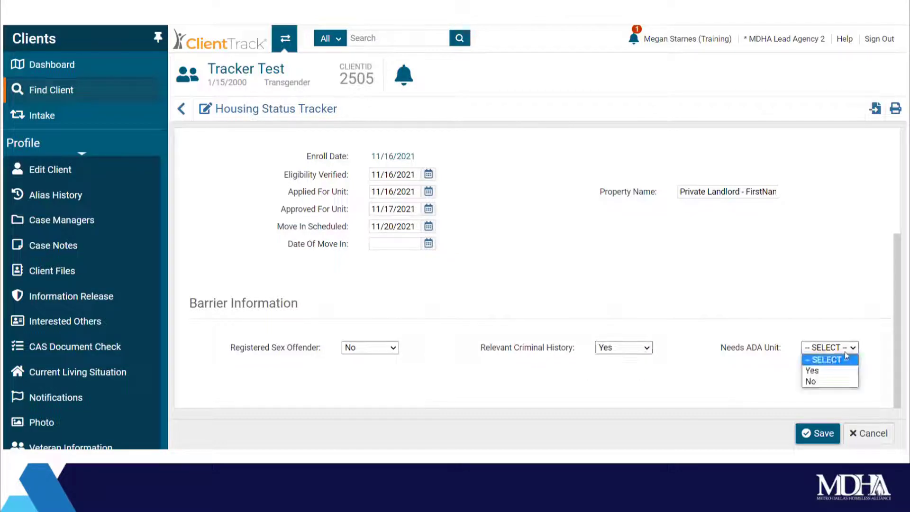
pyautogui.click(851, 388)
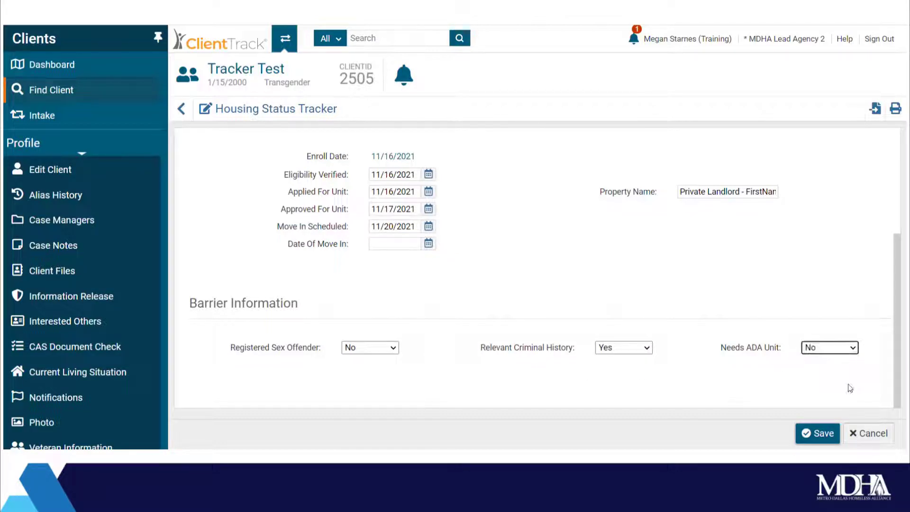
pyautogui.click(823, 436)
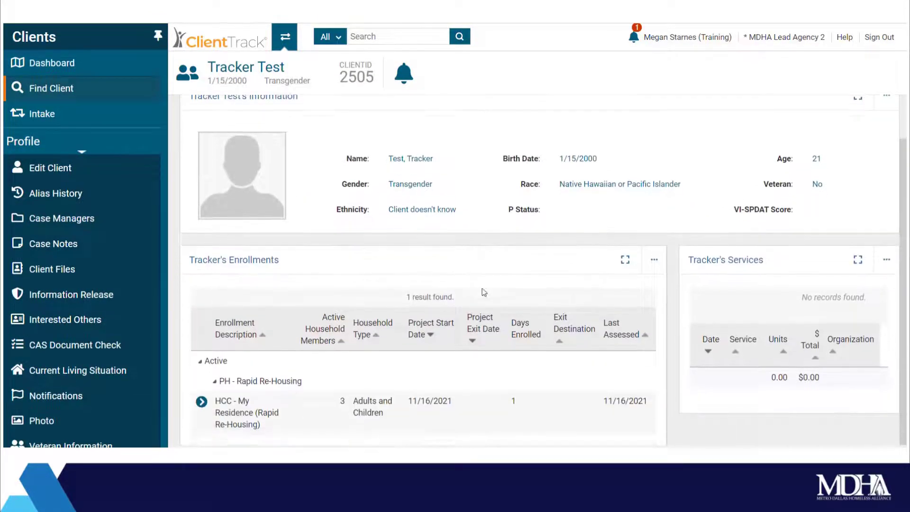
# - Reopen housing status tracking for the HCC - My Residence enrollment and clear its Eligibility Verified date
pyautogui.scroll(-1, 484, 288)
pyautogui.click(202, 402)
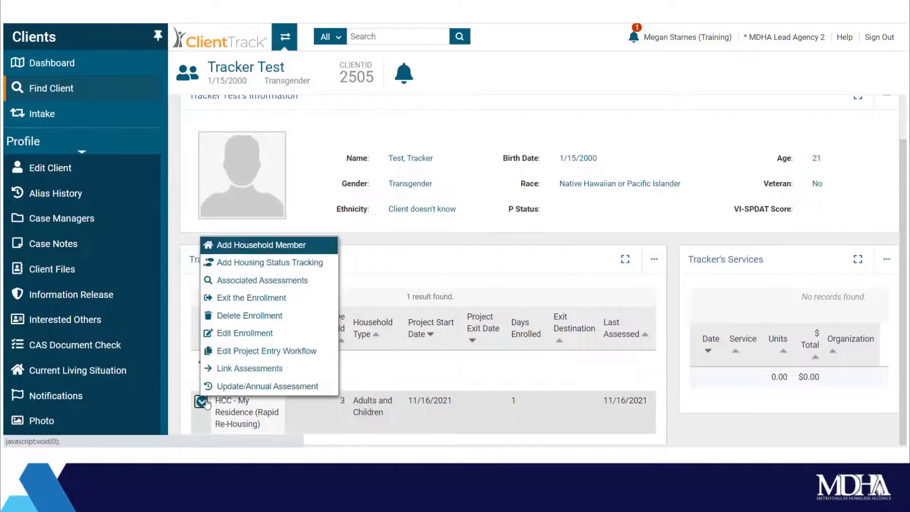
pyautogui.click(300, 263)
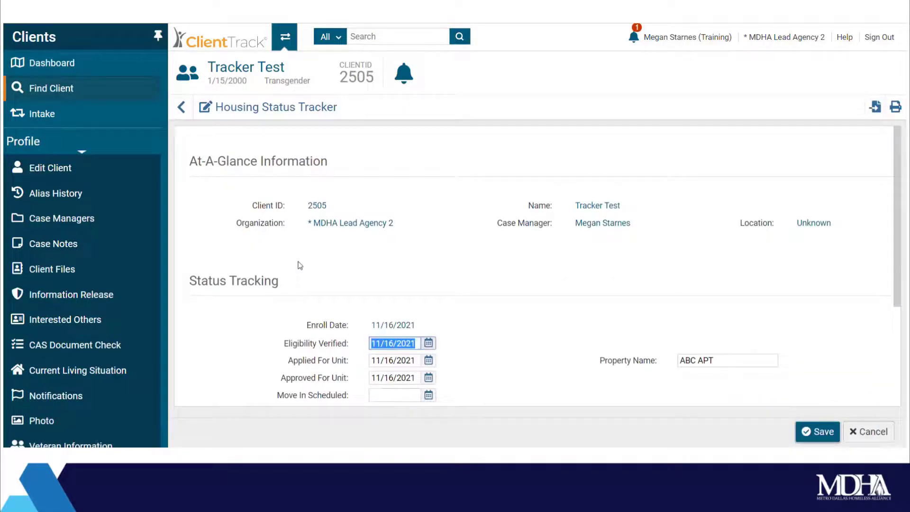
pyautogui.scroll(-1, 299, 264)
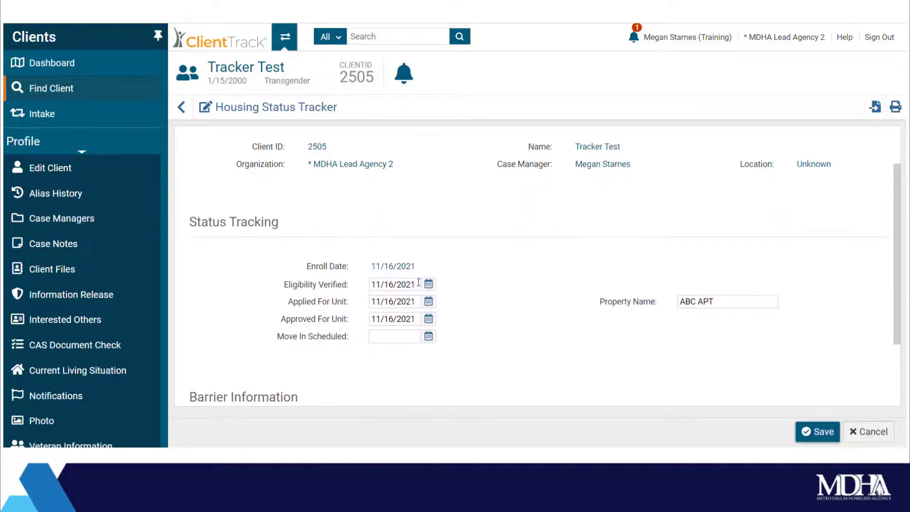
pyautogui.tripleClick(418, 283)
pyautogui.press('BackSpace')
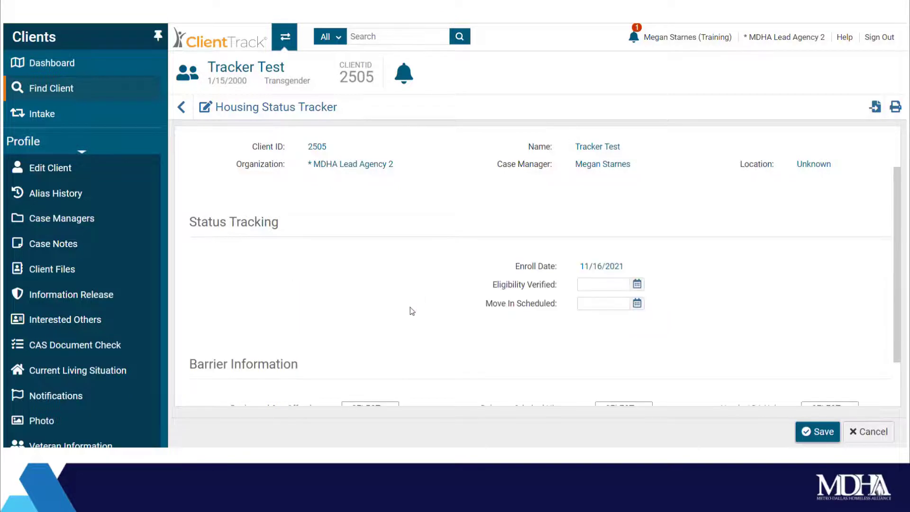
pyautogui.click(599, 285)
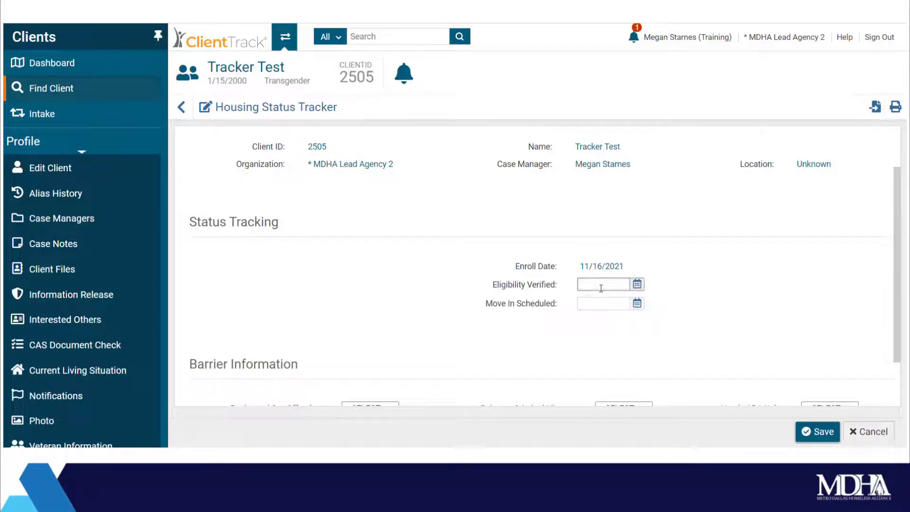
pyautogui.click(722, 288)
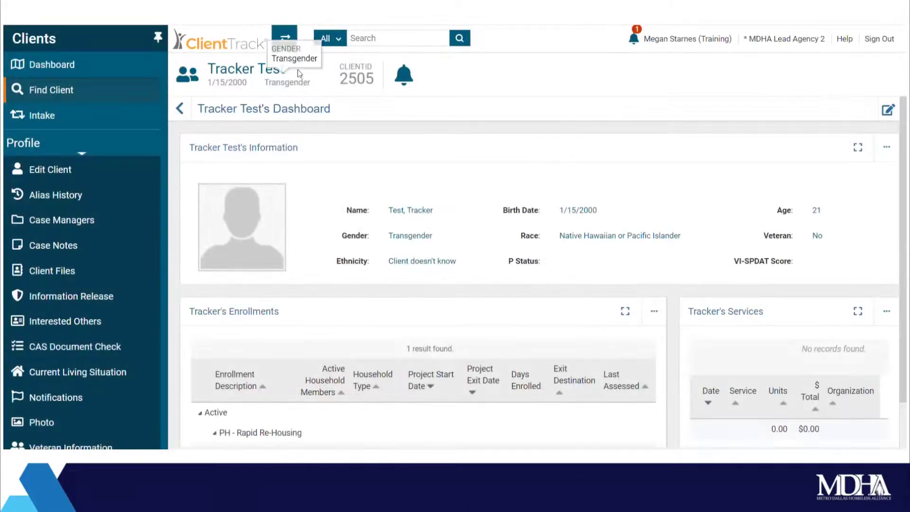
# - Switch to the Home workspace and open the Housing Status Search Form
pyautogui.click(291, 42)
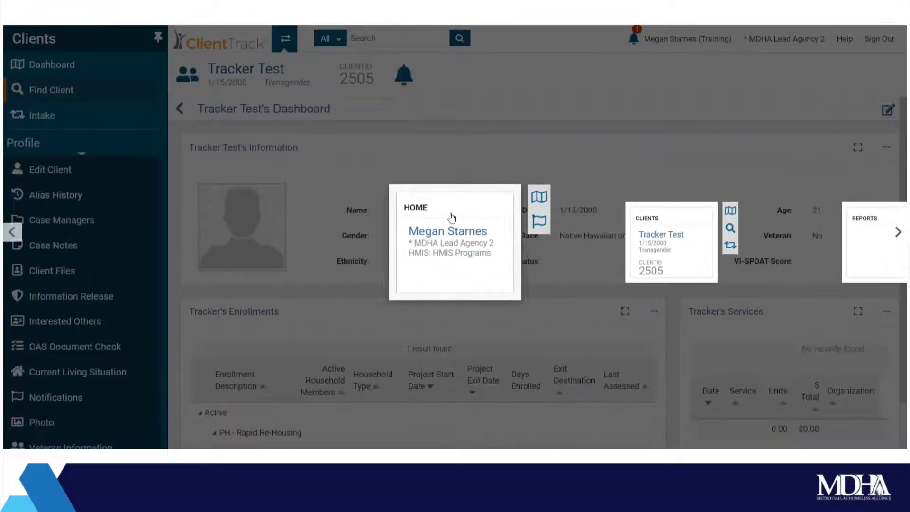
pyautogui.click(447, 215)
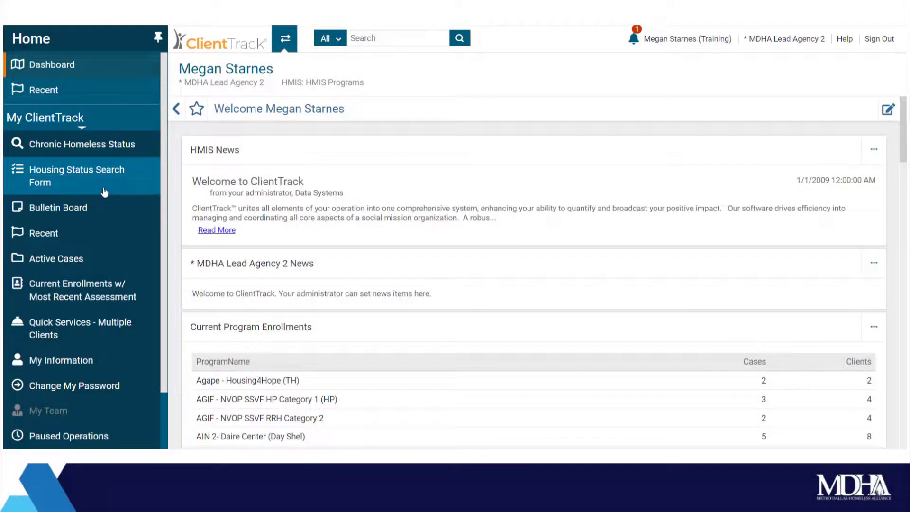
pyautogui.click(105, 192)
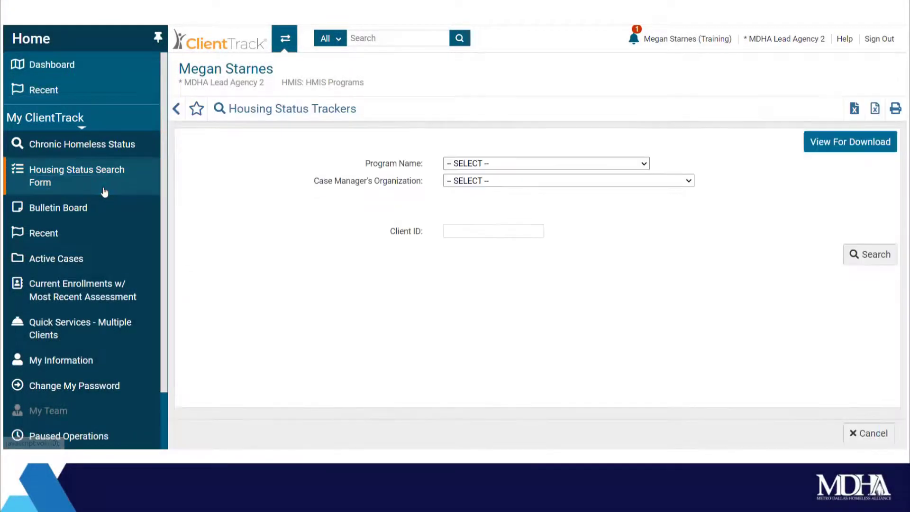
# - Search the housing status trackers for the program HCC - My Residence (Rapid Re-Housing) and expand both household groups in the results
pyautogui.click(552, 163)
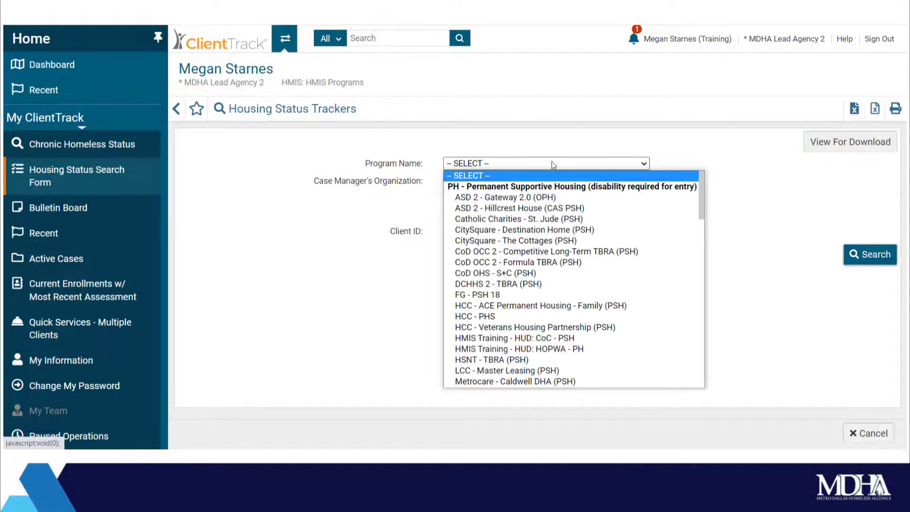
pyautogui.scroll(-10, 631, 291)
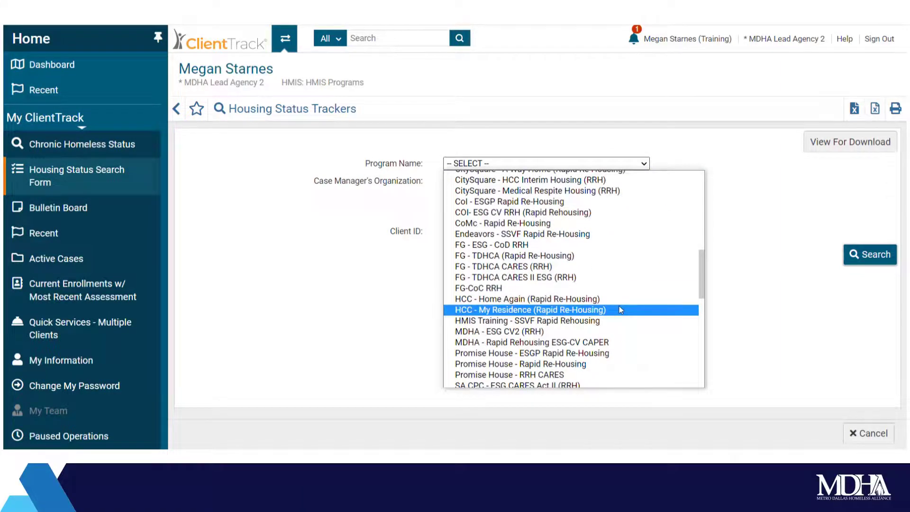
pyautogui.click(620, 310)
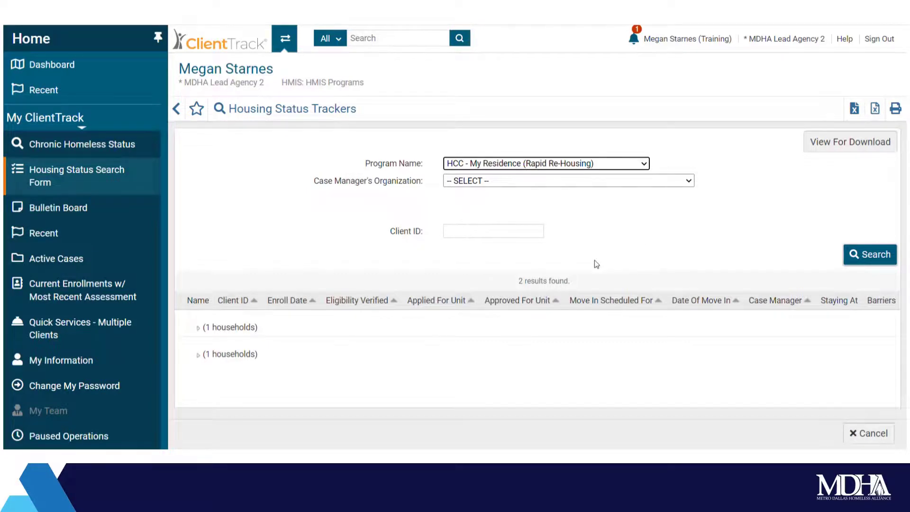
pyautogui.click(244, 332)
pyautogui.click(236, 396)
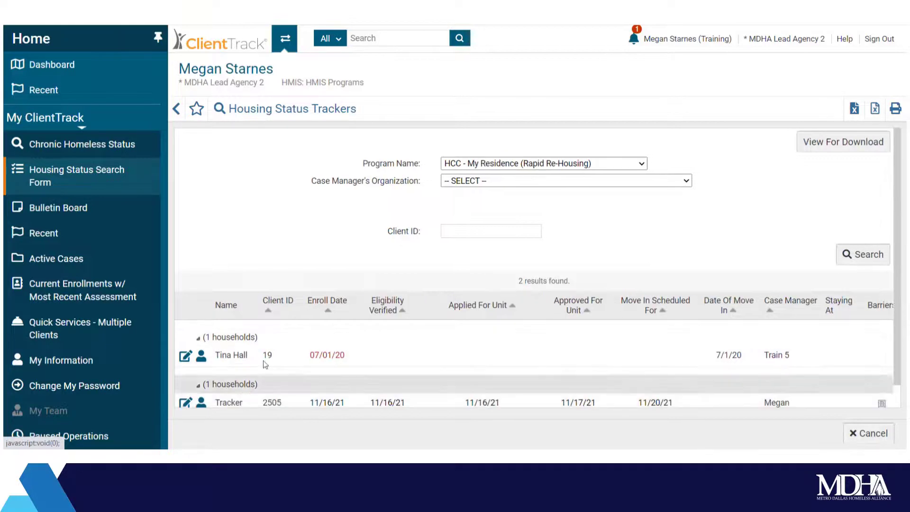
pyautogui.scroll(-1, 449, 284)
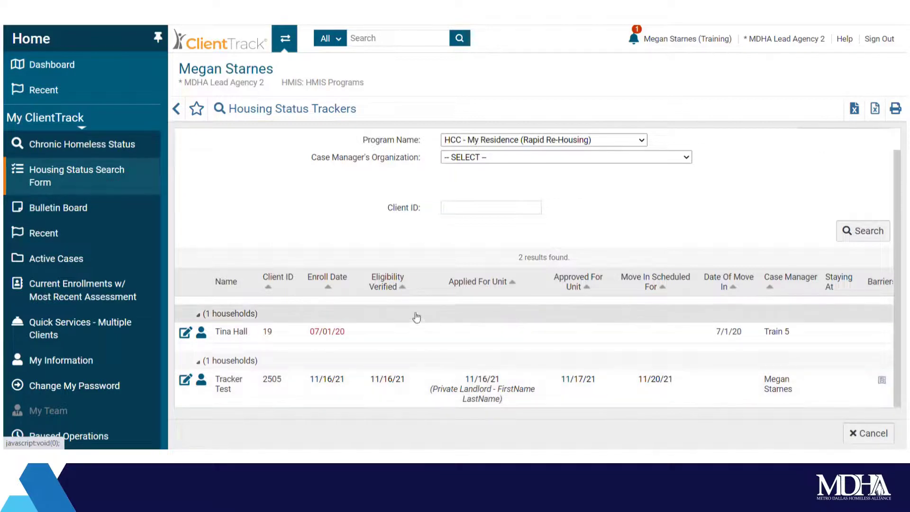
# - Sort the results by Eligibility Verified, review the status and barrier details of the second household's tracker, and close it without saving
pyautogui.click(399, 308)
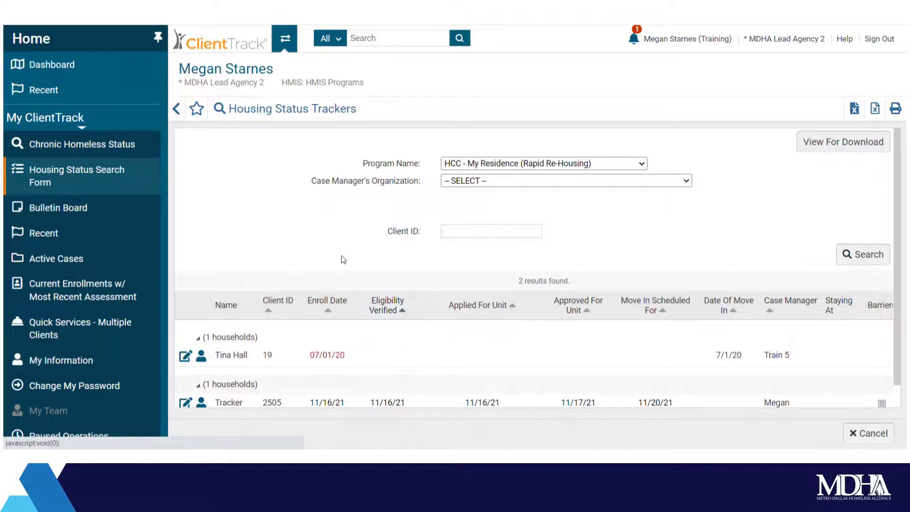
pyautogui.scroll(-1, 358, 253)
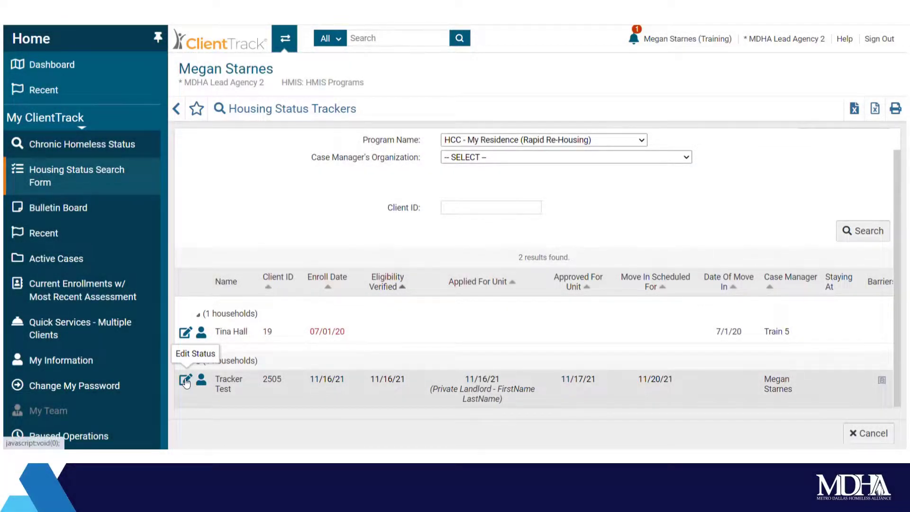
pyautogui.click(186, 381)
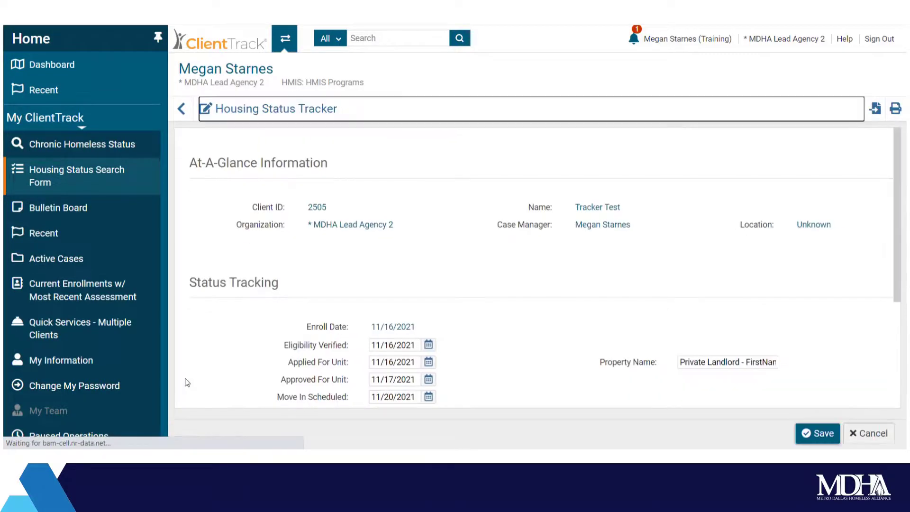
pyautogui.scroll(-4, 593, 324)
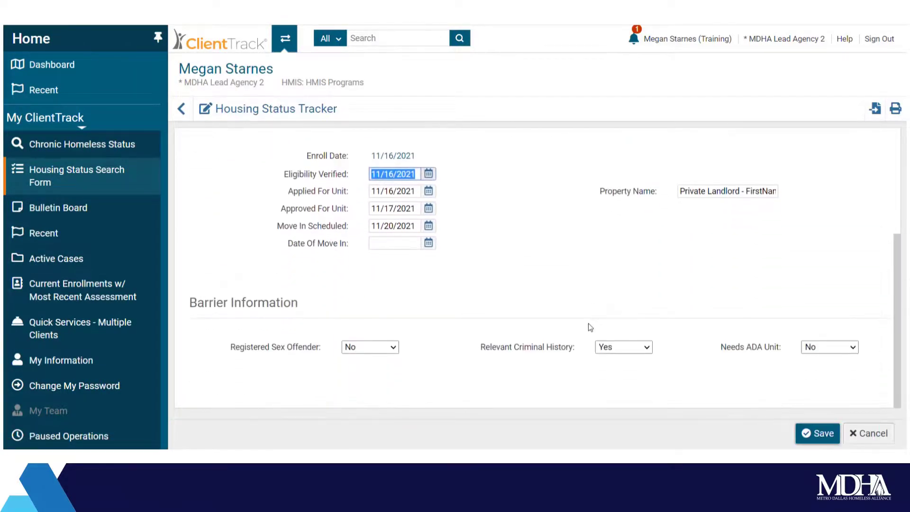
pyautogui.click(884, 439)
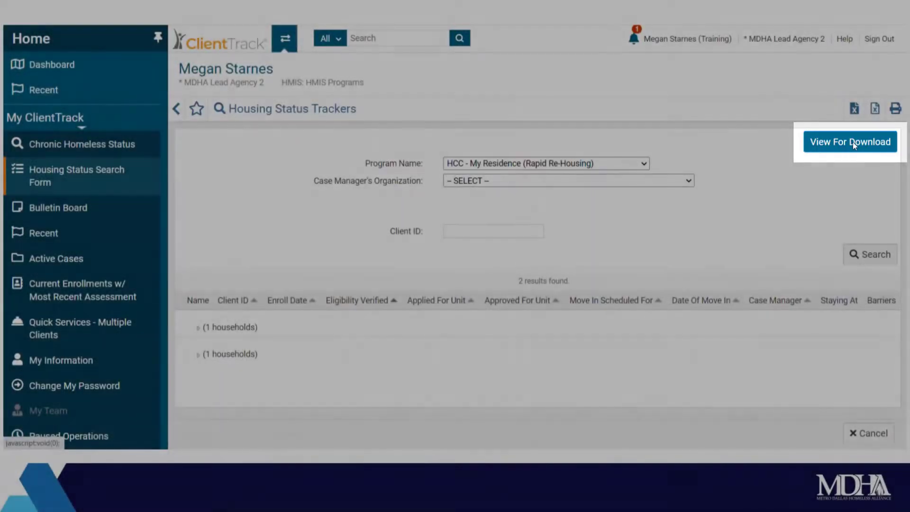
# - Open the unformatted download view of the housing status trackers and set its program to HCC - My Residence (Rapid Re-Housing)
pyautogui.click(853, 141)
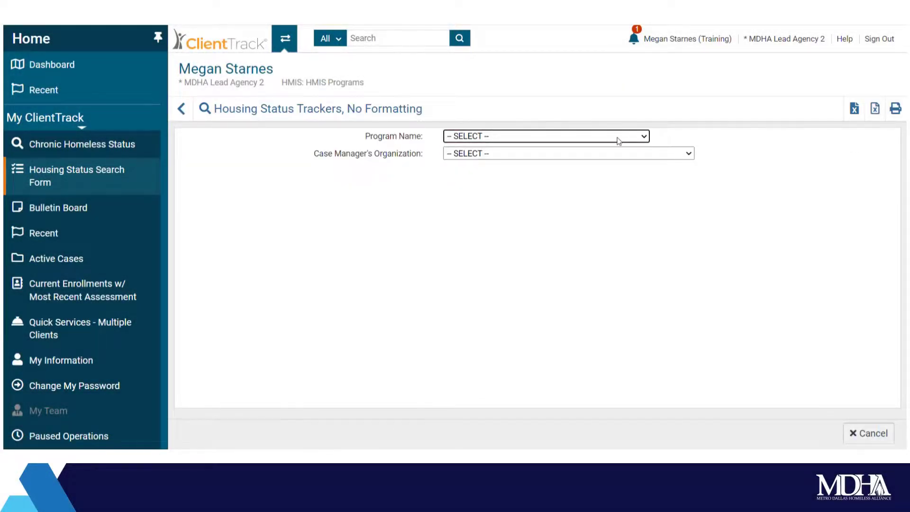
pyautogui.click(618, 138)
pyautogui.scroll(-10, 619, 181)
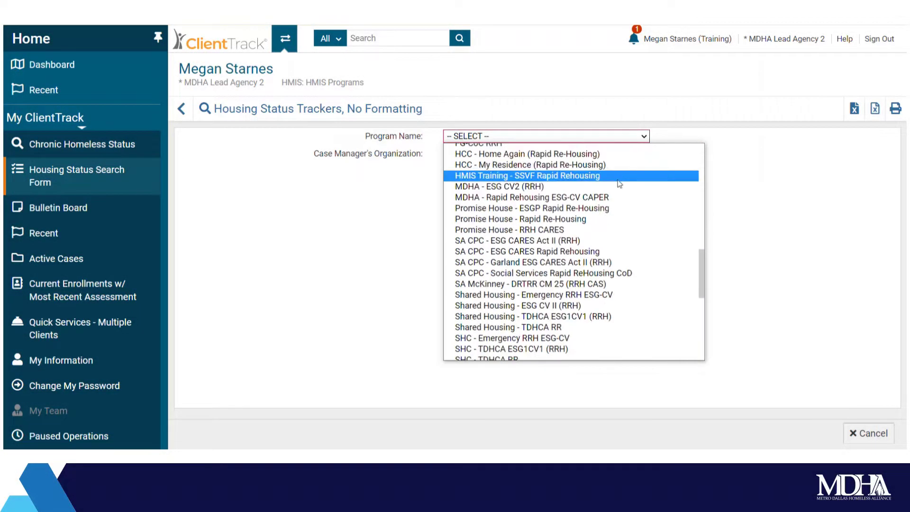
pyautogui.scroll(3, 620, 184)
pyautogui.click(587, 282)
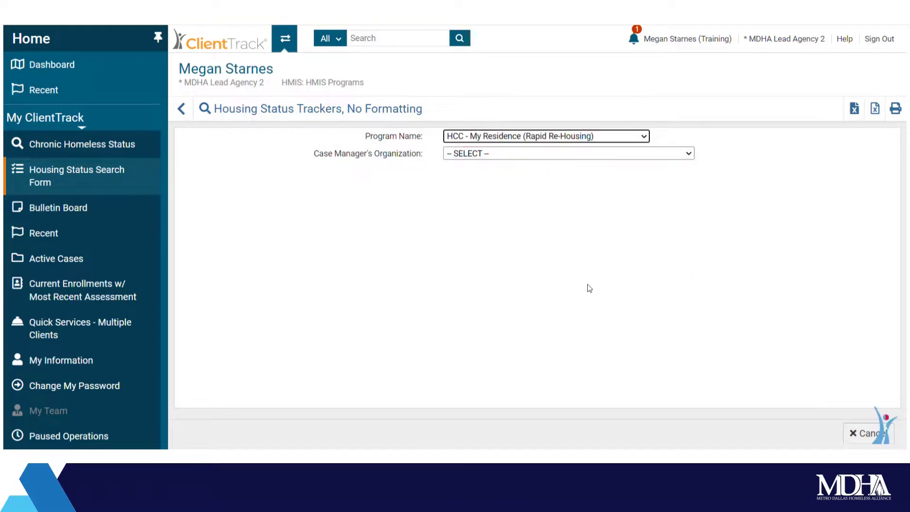